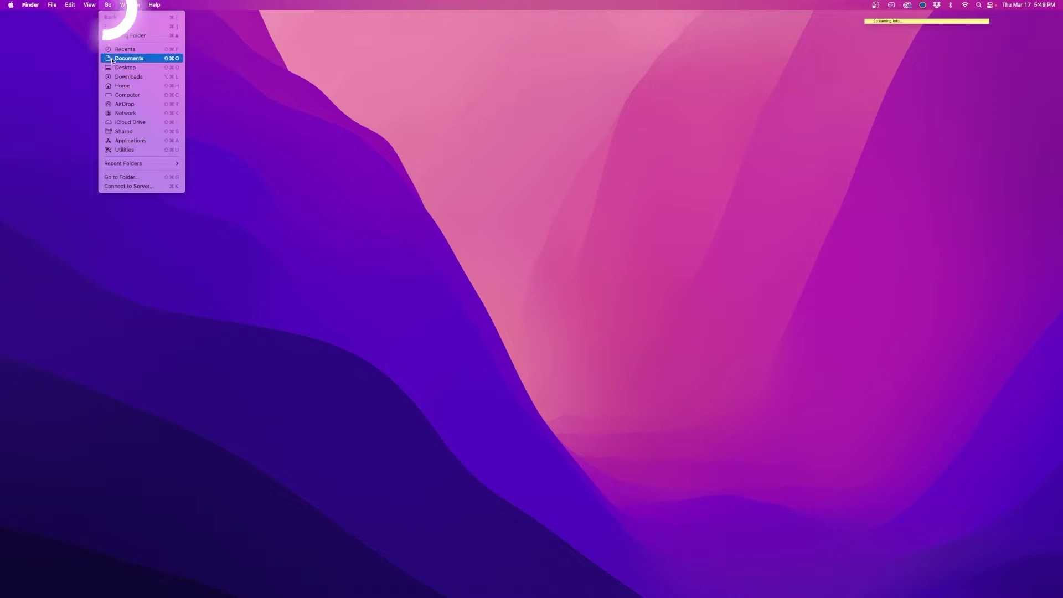
- Go to the Blackmagic Design Switchers folder by pasting its path into Go to Folder
{"action": "left_click", "coordinate": [152, 177]}
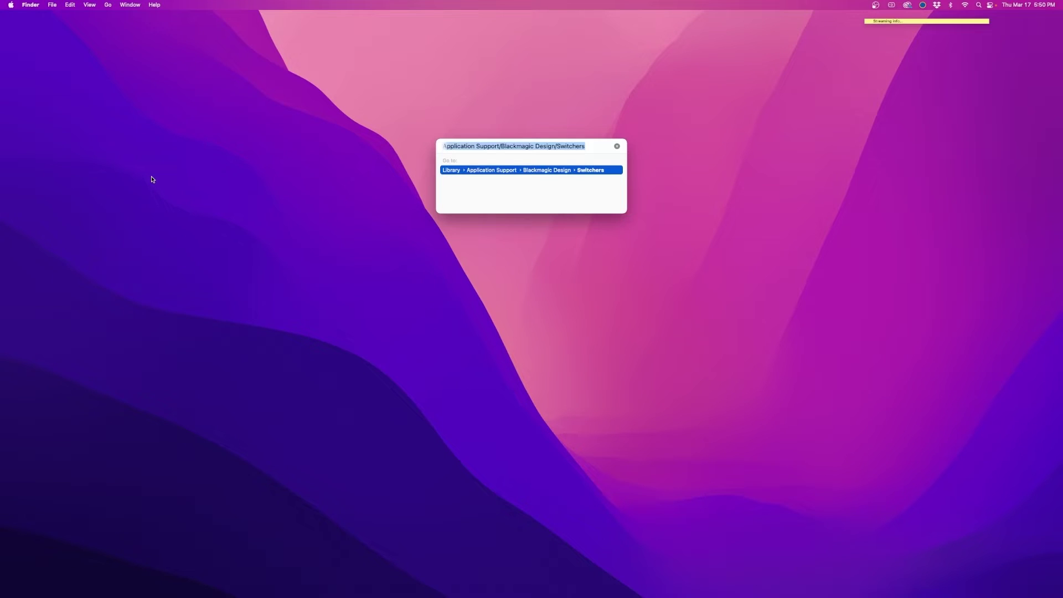
{"action": "type", "text": "Application Support/Blackmagic Design/Switchers"}
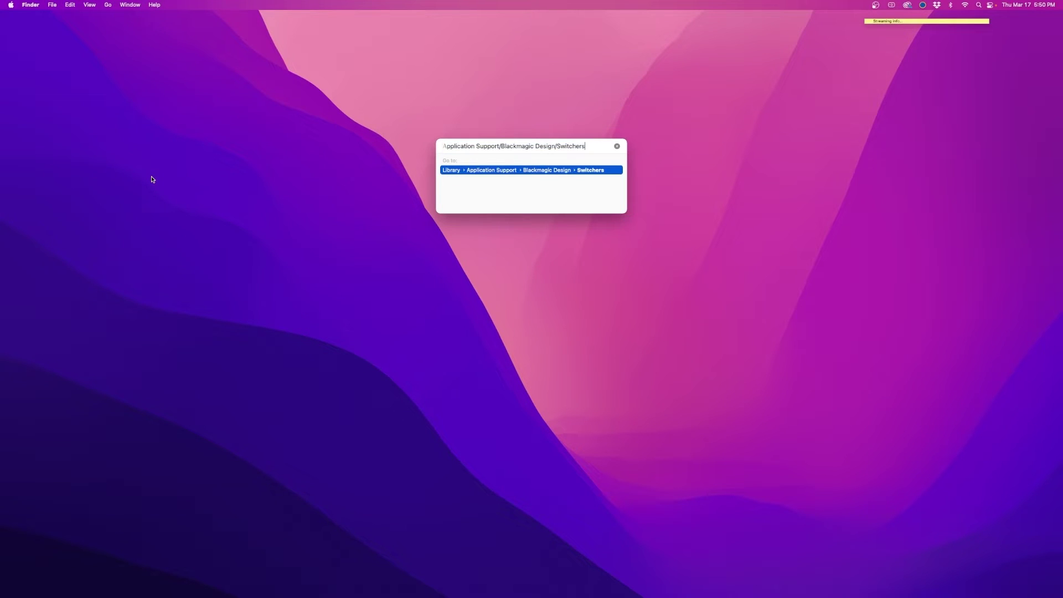
{"action": "key", "text": "Return"}
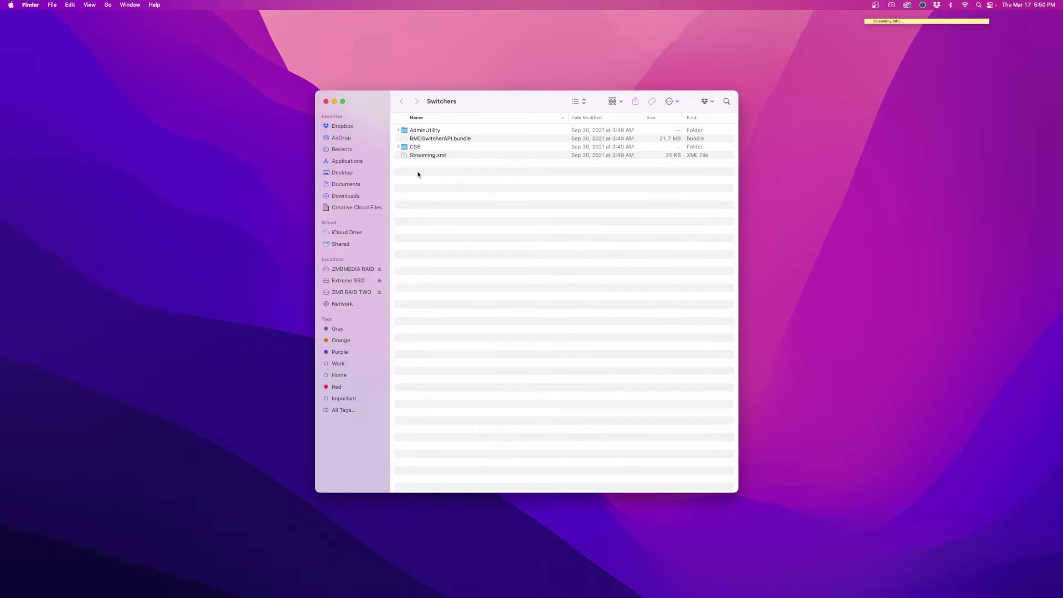
- Open Streaming.xml from the Switchers folder with TextEdit
{"action": "left_click", "coordinate": [421, 156]}
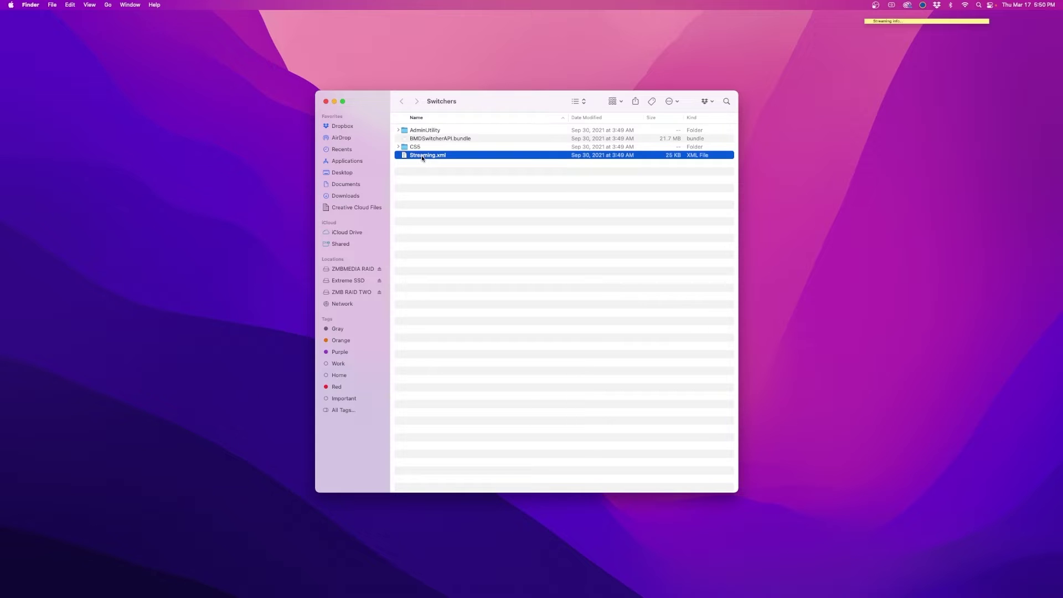
{"action": "right_click", "coordinate": [422, 157]}
{"action": "mouse_move", "coordinate": [446, 170]}
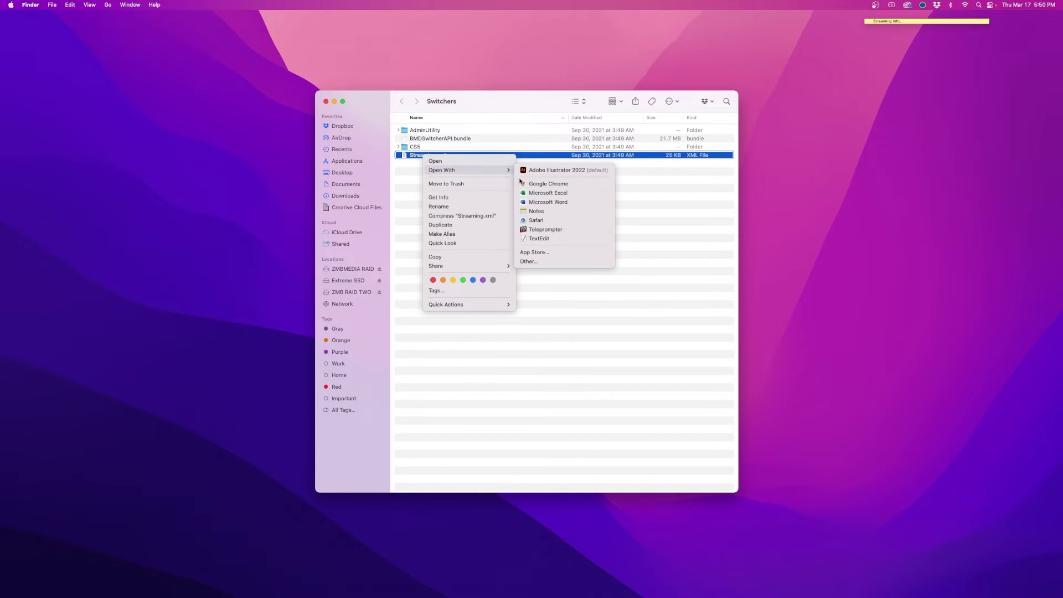
{"action": "left_click", "coordinate": [539, 239]}
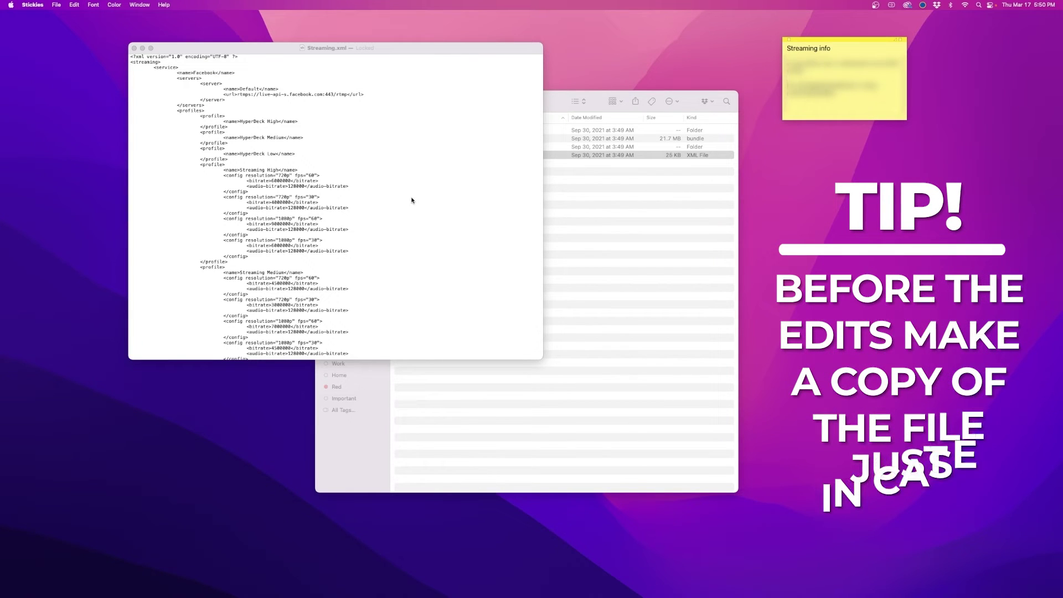
- Copy the Facebook service block, then try adding a new line after the last service
{"action": "left_click", "coordinate": [408, 200]}
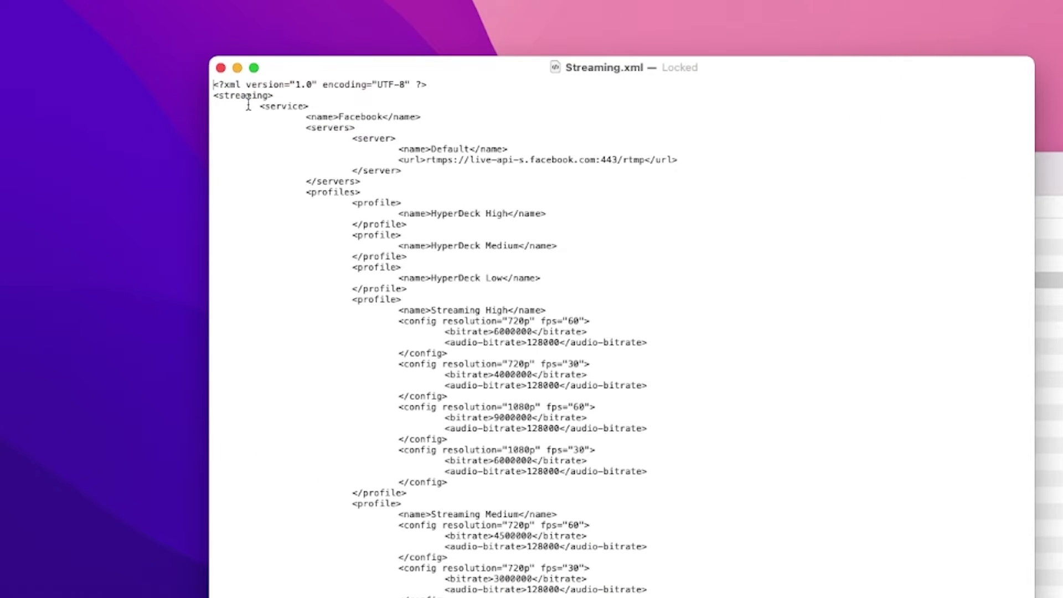
{"action": "left_click_drag", "start_coordinate": [271, 106], "coordinate": [328, 105]}
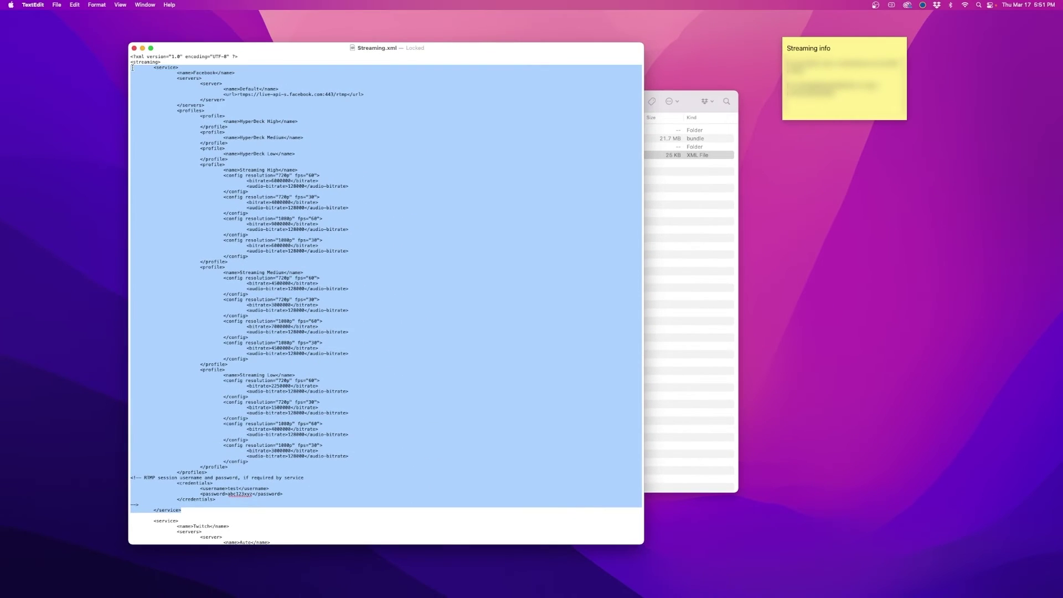
{"action": "scroll", "coordinate": [246, 194], "scroll_direction": "down", "scroll_amount": 15}
{"action": "left_click", "coordinate": [247, 194]}
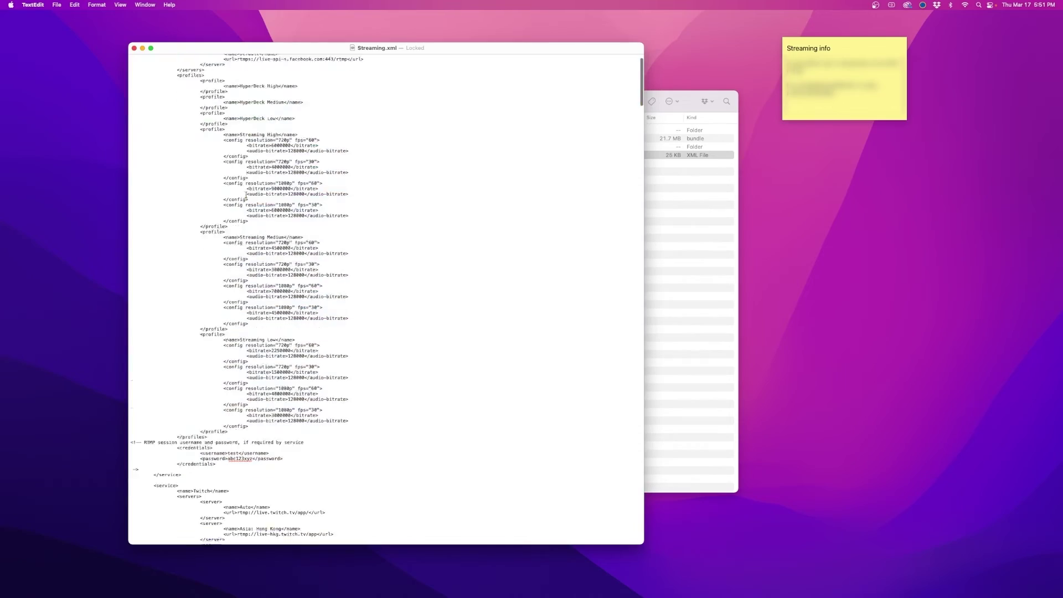
{"action": "scroll", "coordinate": [249, 196], "scroll_direction": "down", "scroll_amount": 20}
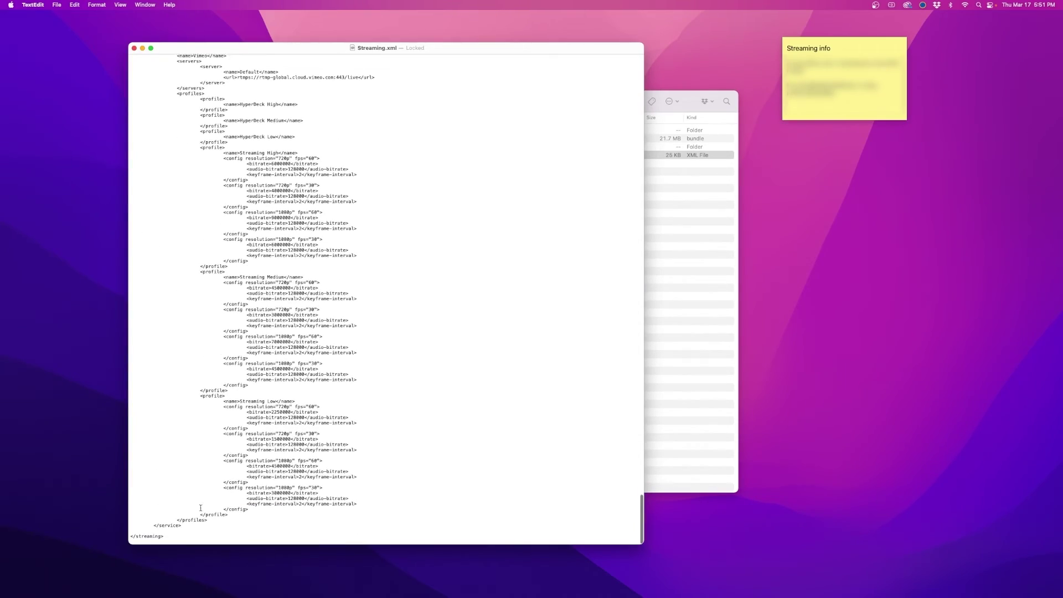
{"action": "key", "text": "Return"}
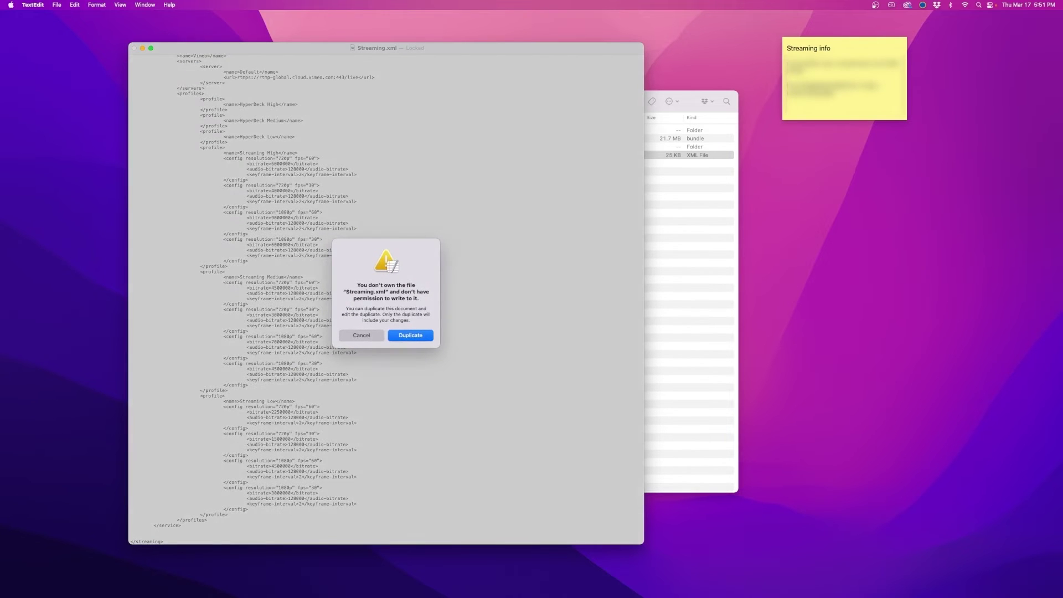
- In an editable duplicate, paste the Facebook block and rename it 'Facebook Test Page'
{"action": "left_click", "coordinate": [408, 334]}
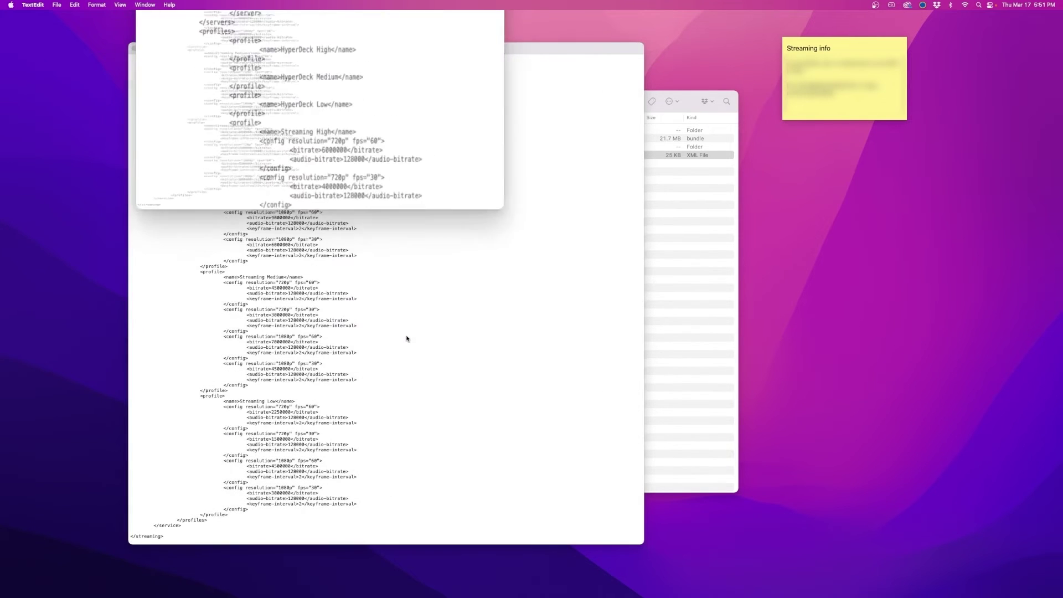
{"action": "left_click_drag", "start_coordinate": [424, 222], "coordinate": [658, 565]}
{"action": "scroll", "coordinate": [316, 410], "scroll_direction": "down", "scroll_amount": 20}
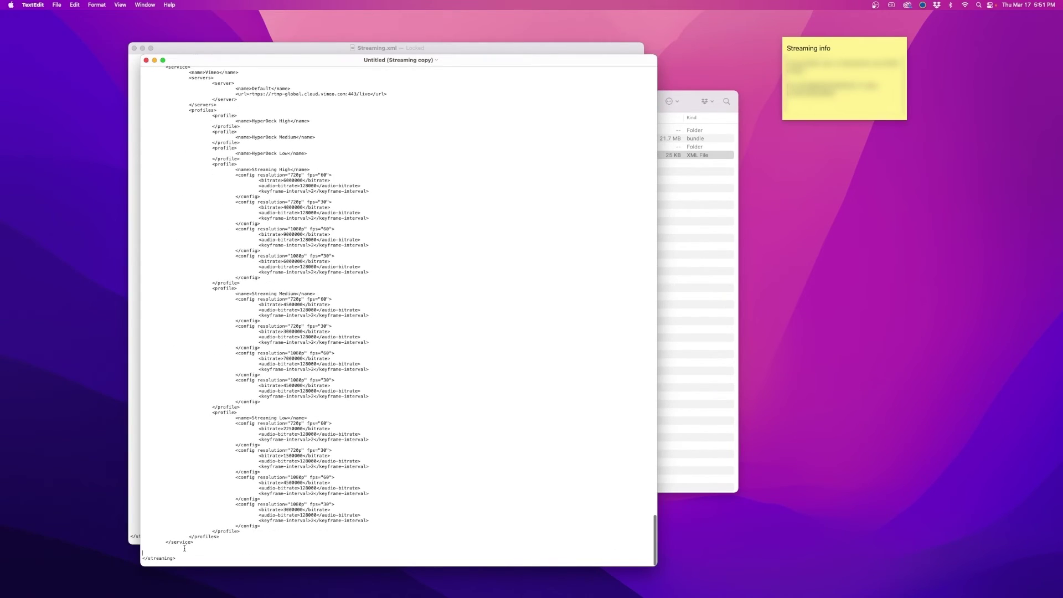
{"action": "key", "text": "super+v"}
{"action": "scroll", "coordinate": [227, 235], "scroll_direction": "up", "scroll_amount": 3}
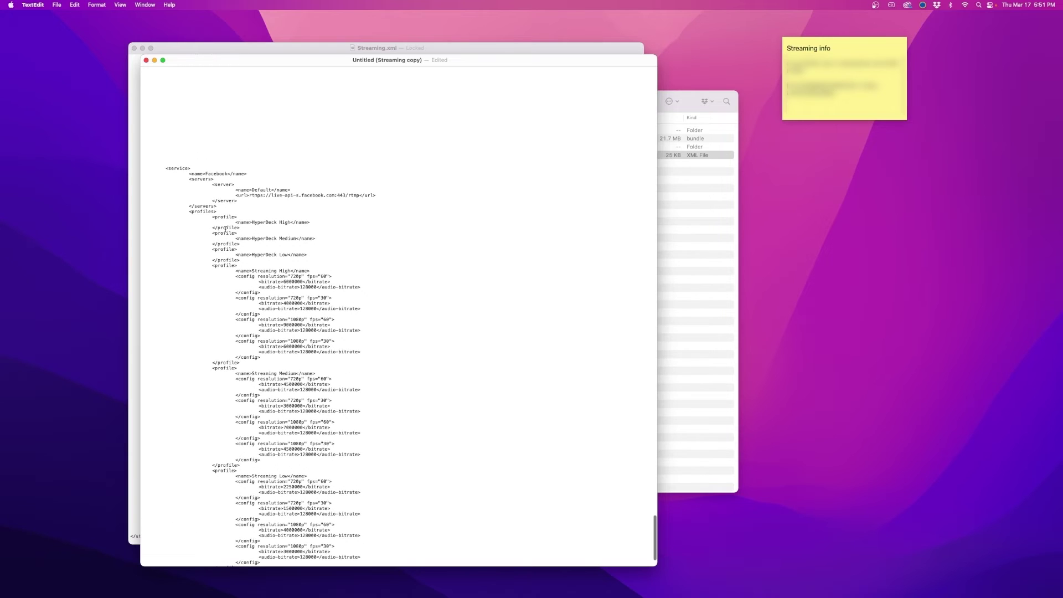
{"action": "left_click", "coordinate": [228, 174]}
{"action": "type", "text": "Test Page"}
- Replace the new service's server URL with the stream URL copied from the Streaming note
{"action": "left_click", "coordinate": [787, 78]}
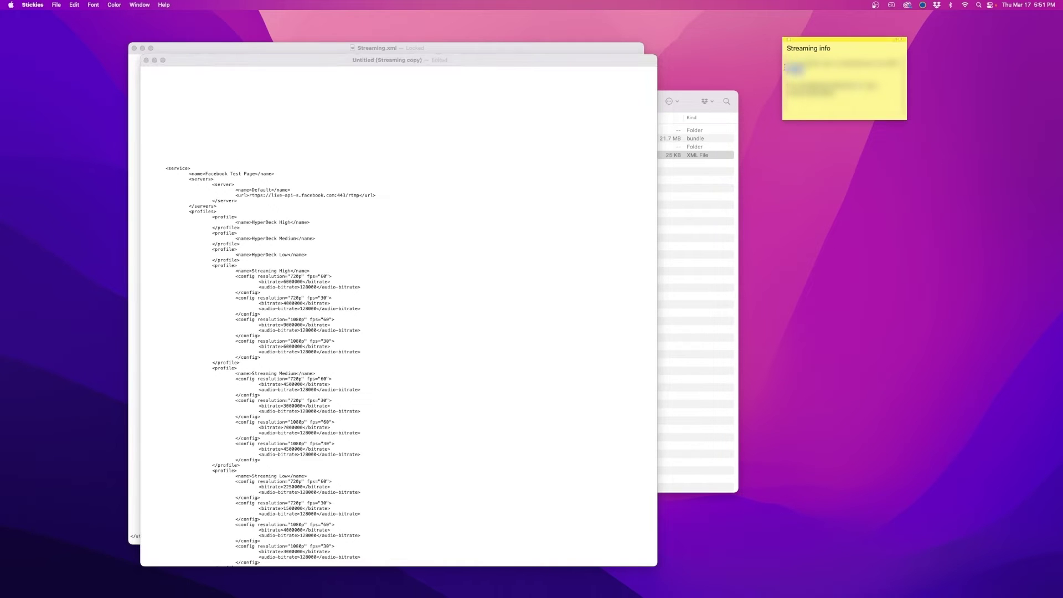
{"action": "left_click_drag", "start_coordinate": [784, 67], "coordinate": [778, 66]}
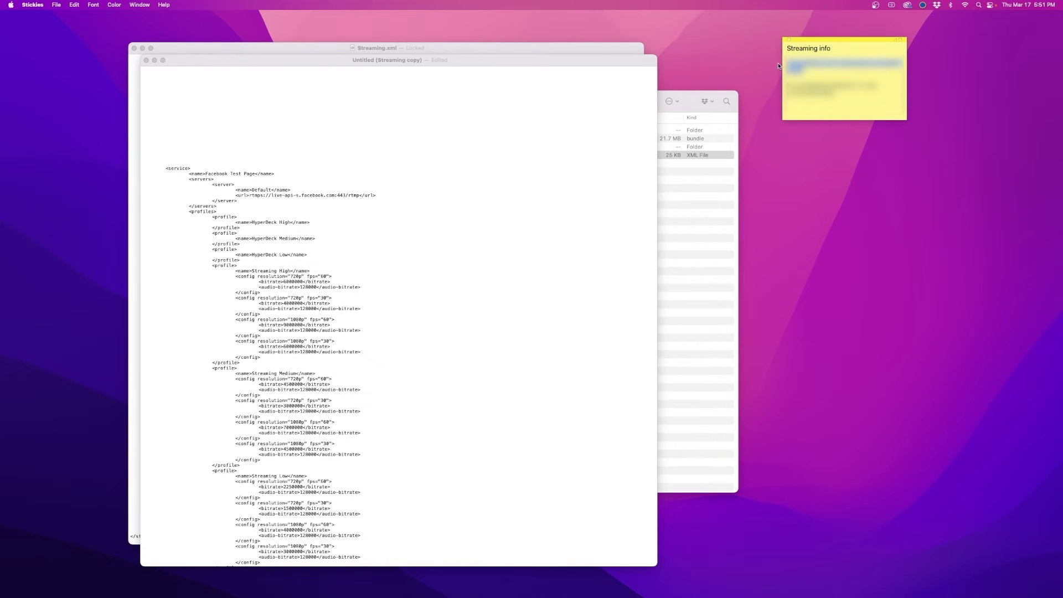
{"action": "left_click", "coordinate": [265, 195]}
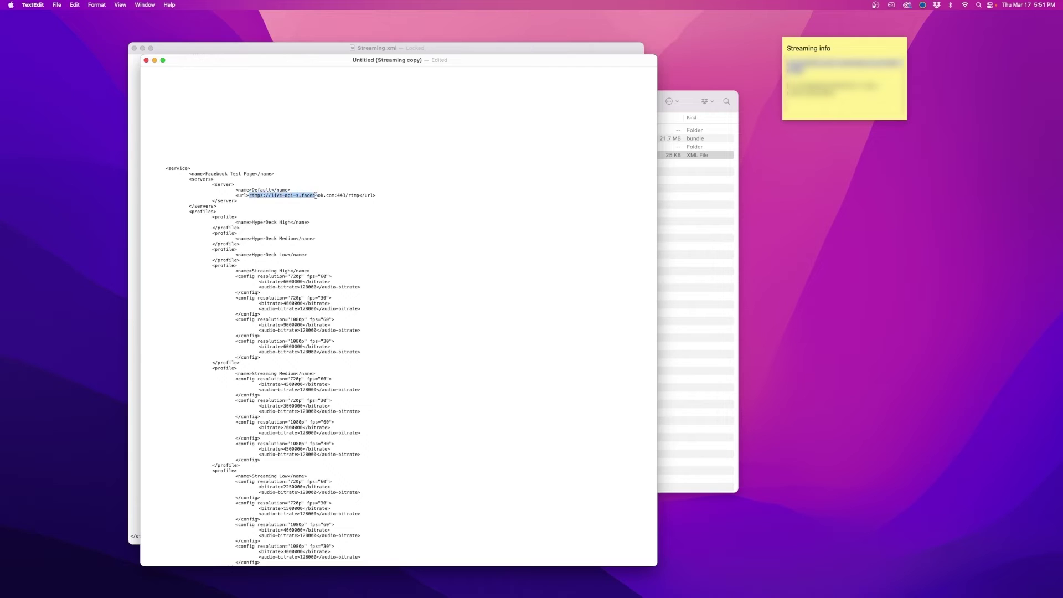
{"action": "type", "text": "rtmps://live-api-s.facebook.com:443/rtmp/"}
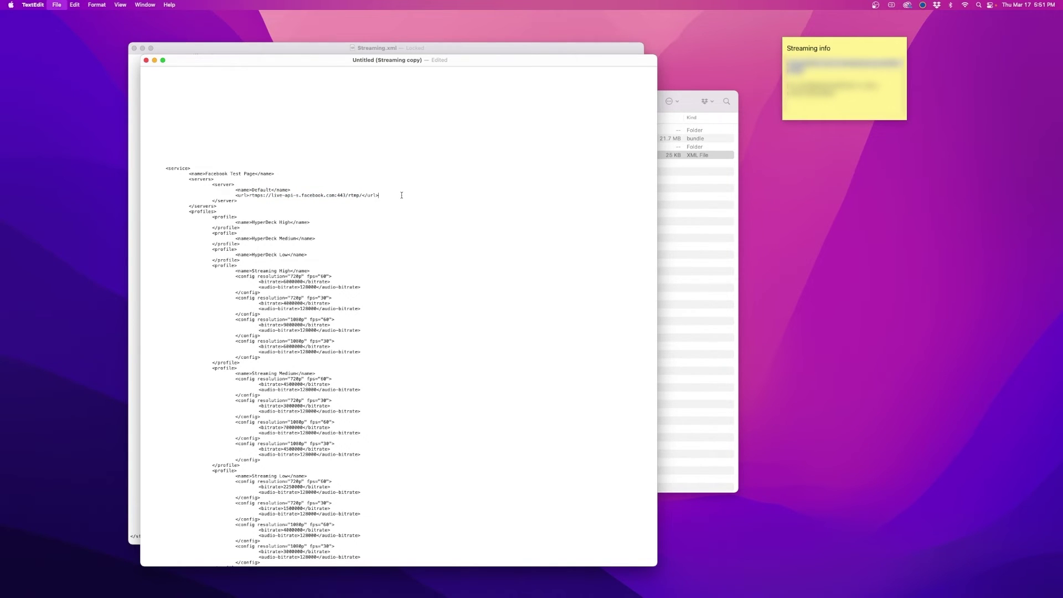
- Save the duplicate to the Desktop as Streaming.xml, keeping the .xml extension
{"action": "key", "text": "super+s"}
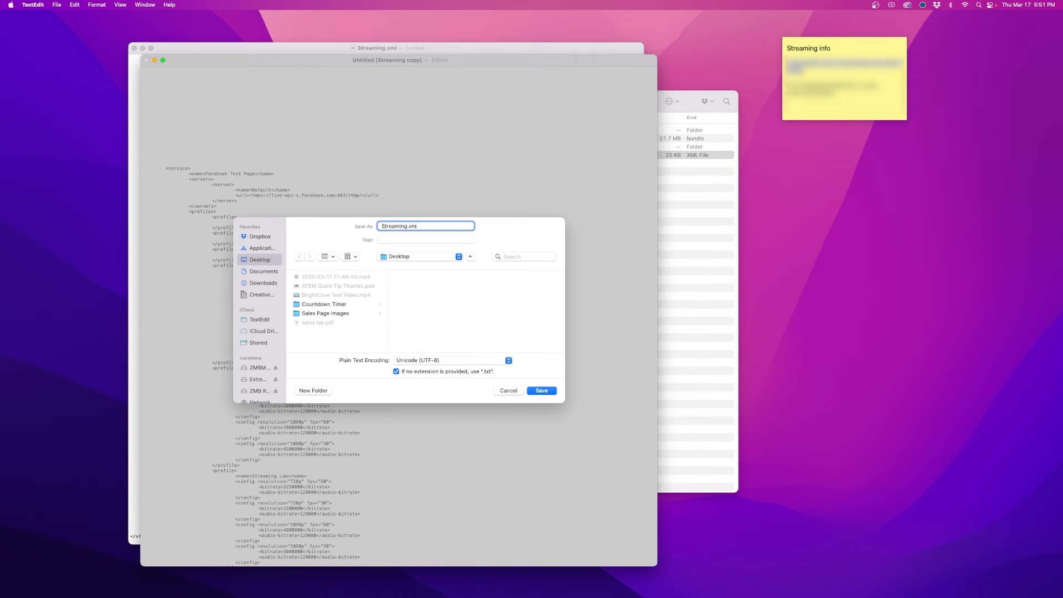
{"action": "key", "text": "Return"}
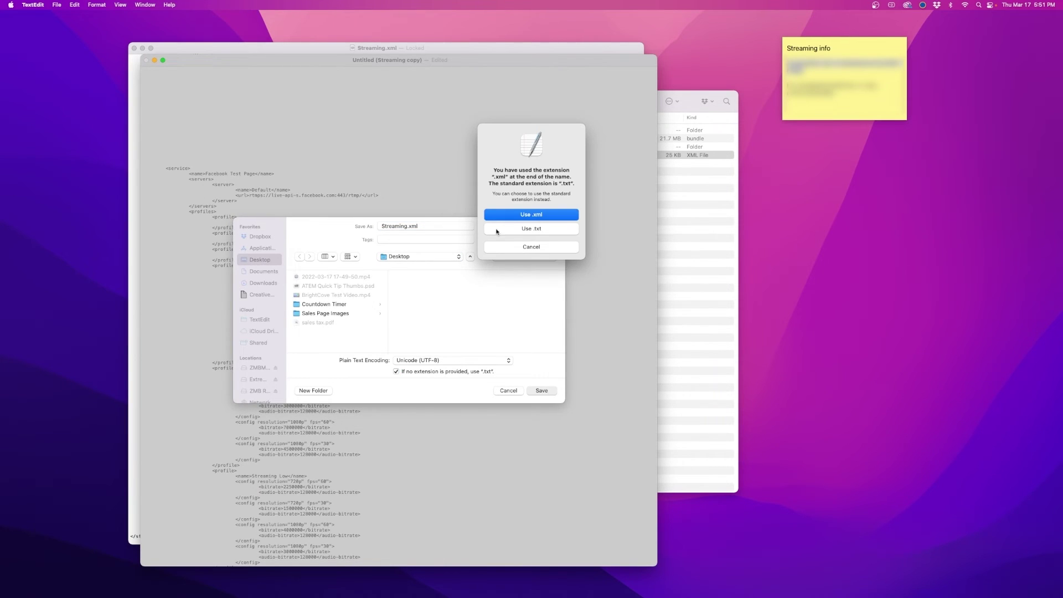
{"action": "left_click", "coordinate": [534, 215]}
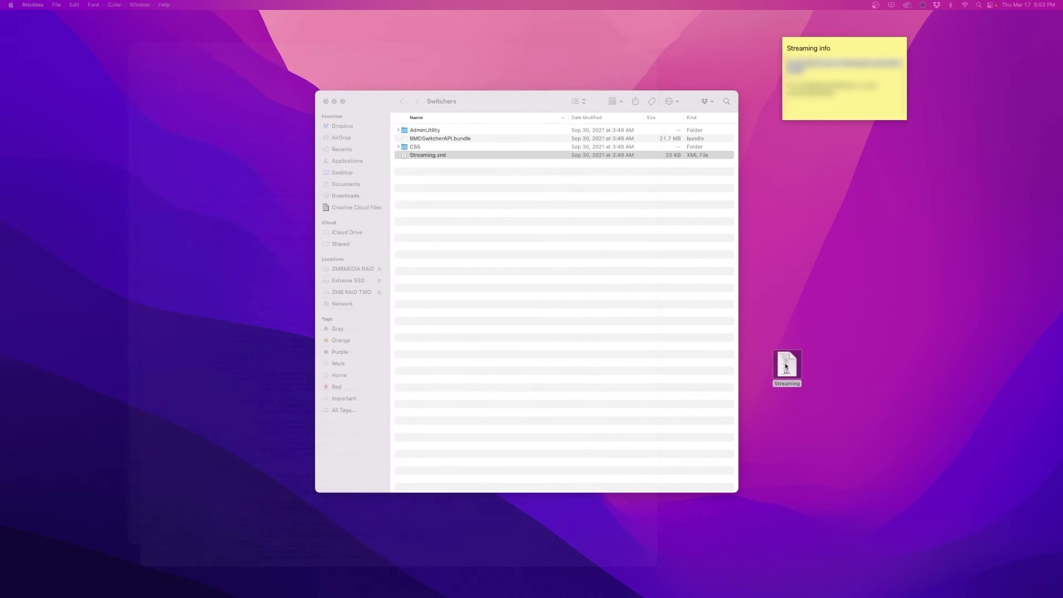
- Replace the Switchers folder's Streaming.xml with the edited Desktop copy, authorising with the account password
{"action": "left_click_drag", "start_coordinate": [786, 367], "coordinate": [490, 226]}
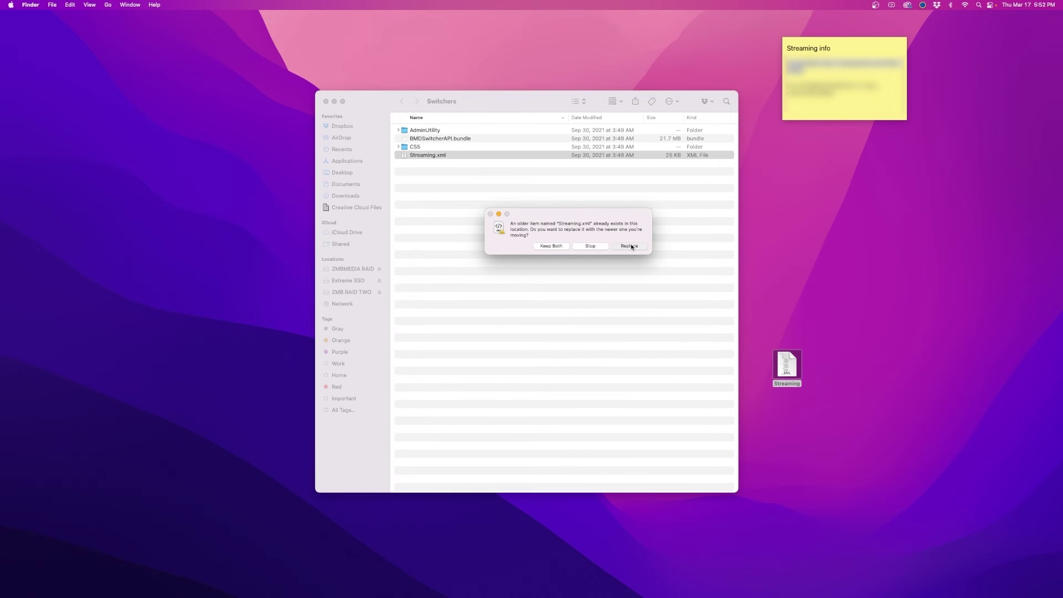
{"action": "left_click", "coordinate": [630, 246]}
{"action": "type", "text": "••••"}
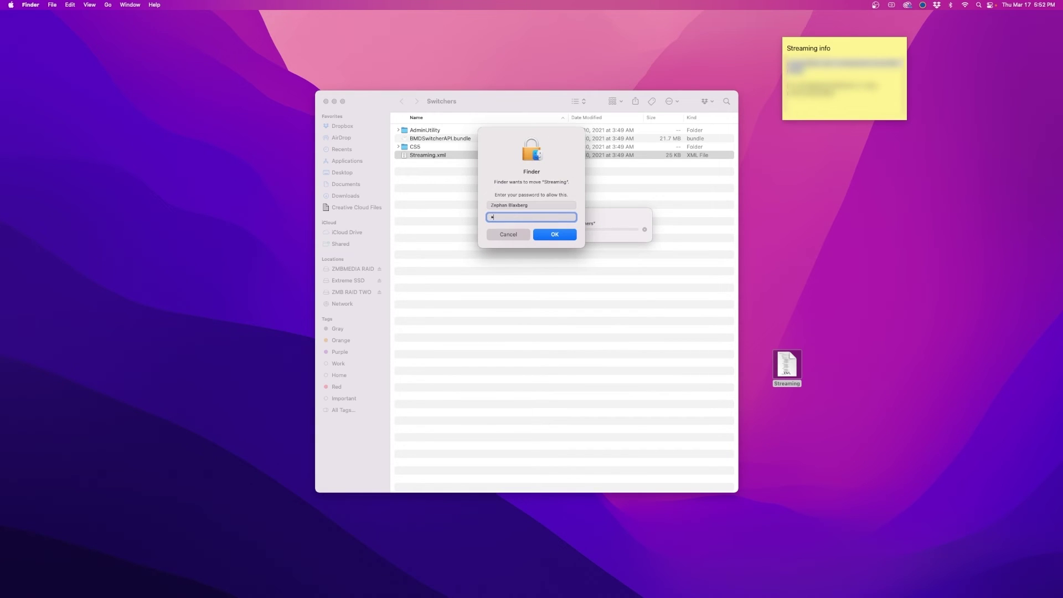
{"action": "key", "text": "Return"}
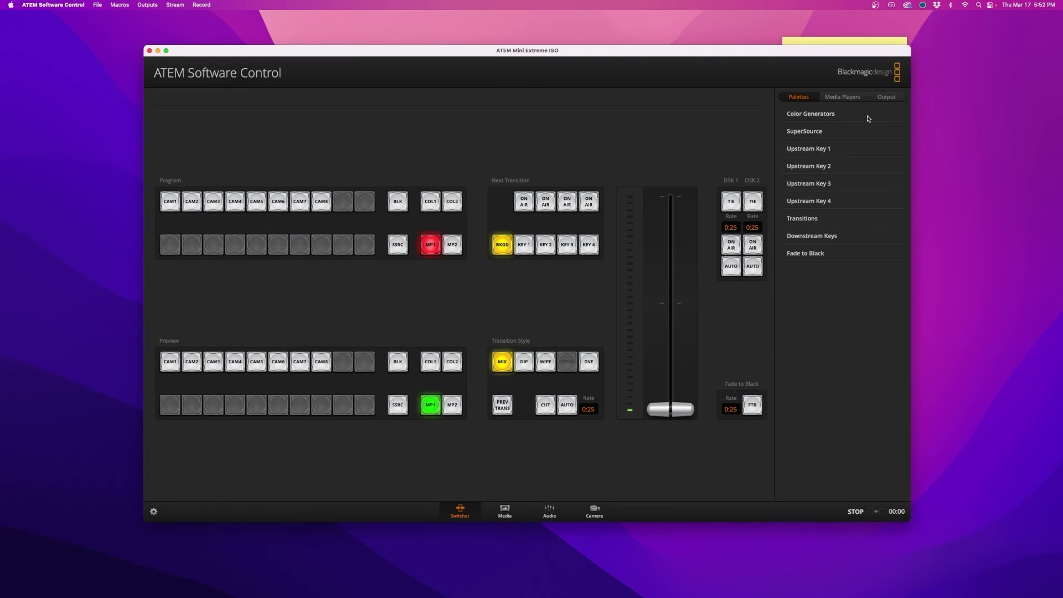
- Open the Output panel's Live Stream Platform menu to show Facebook Test Page listed
{"action": "left_click", "coordinate": [873, 100]}
{"action": "left_click", "coordinate": [831, 113]}
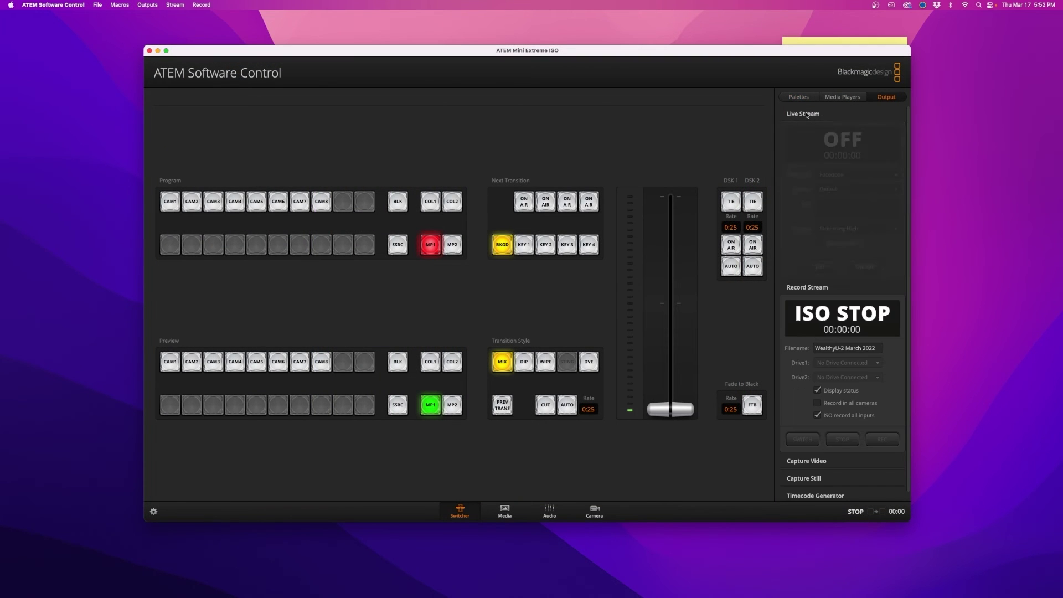
{"action": "left_click", "coordinate": [844, 175]}
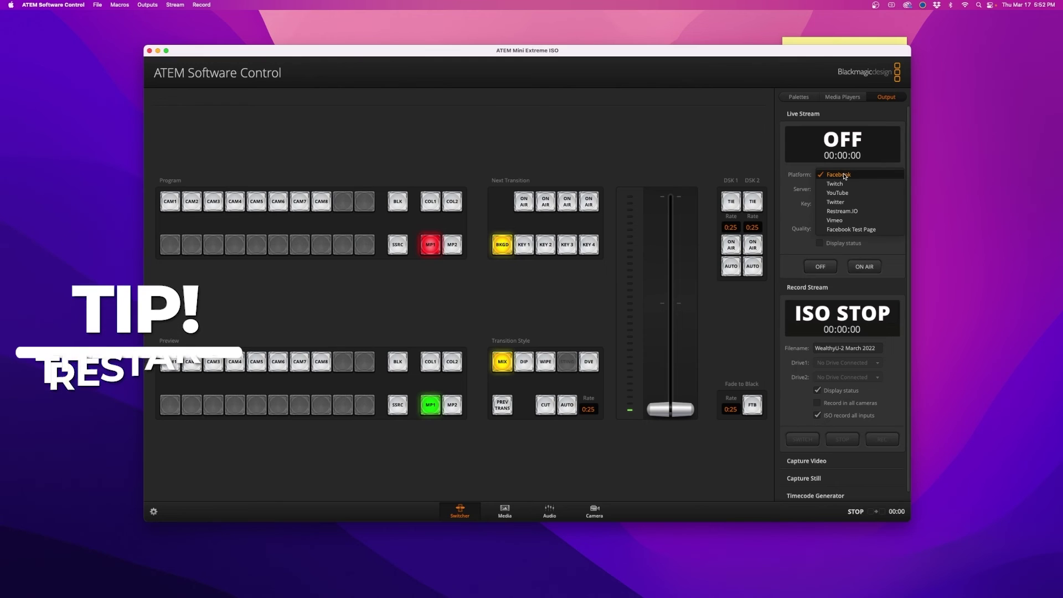